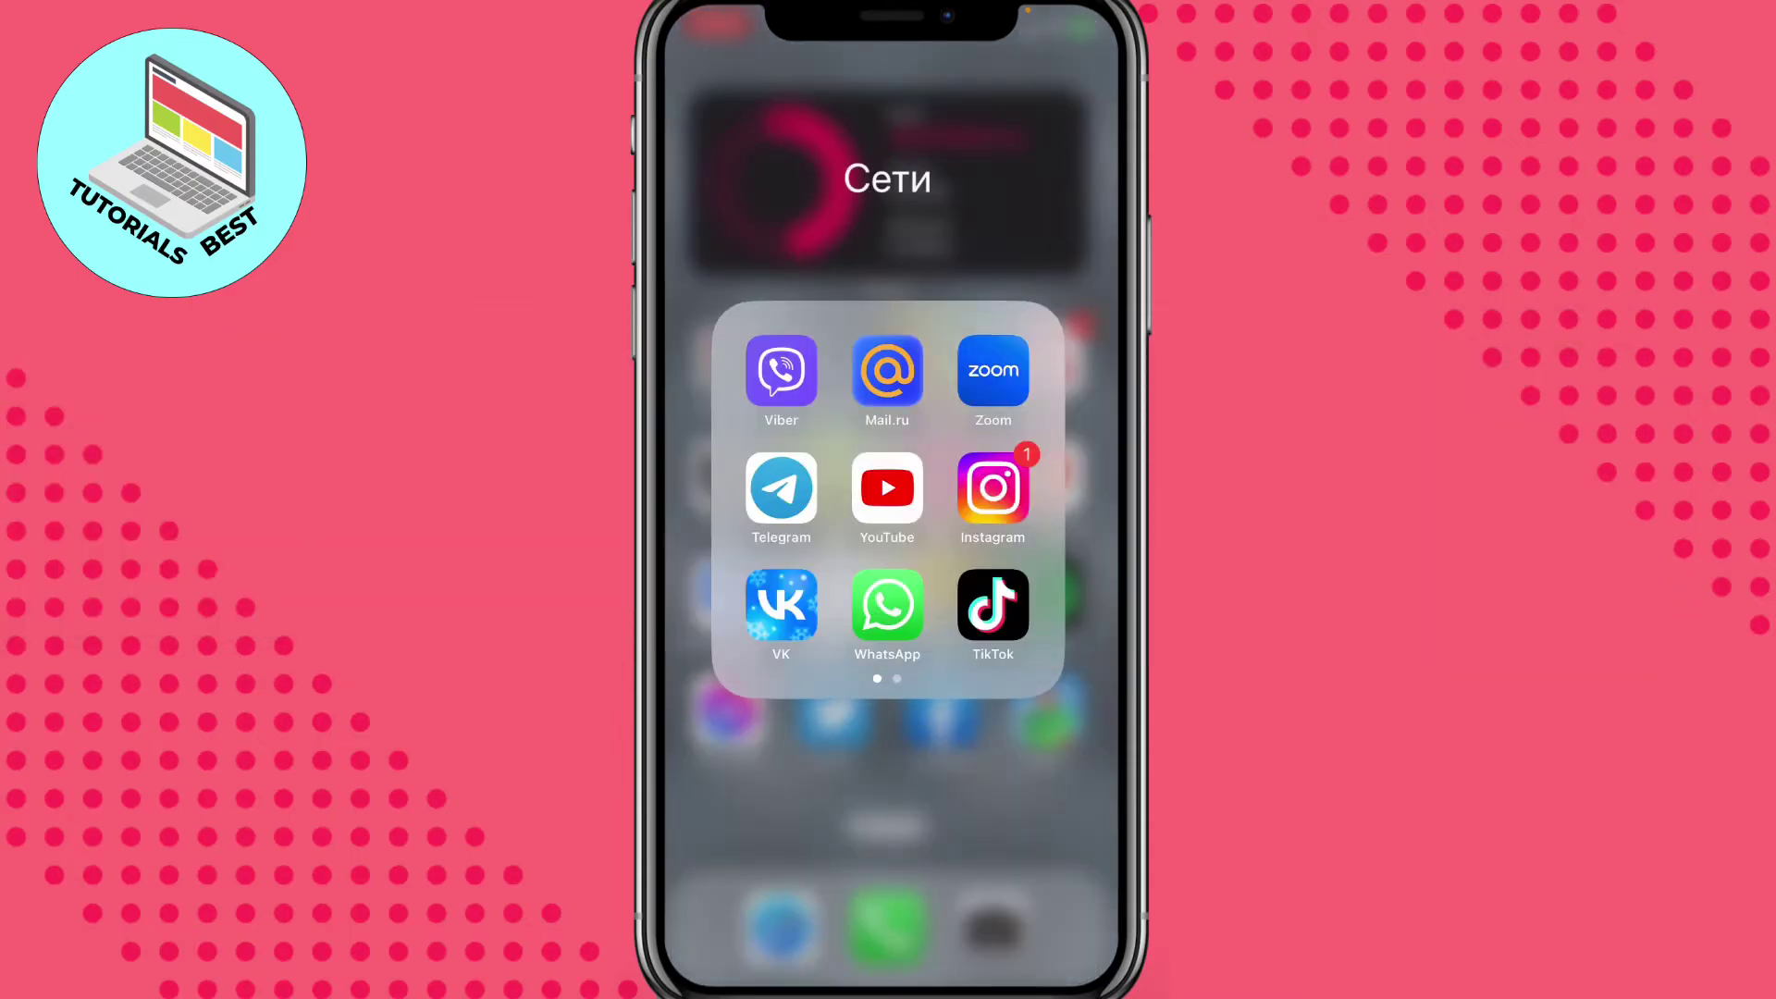
- Launch Telegram from the Сети folder on the iOS home screen
{"action": "left_click", "coordinate": [781, 488]}
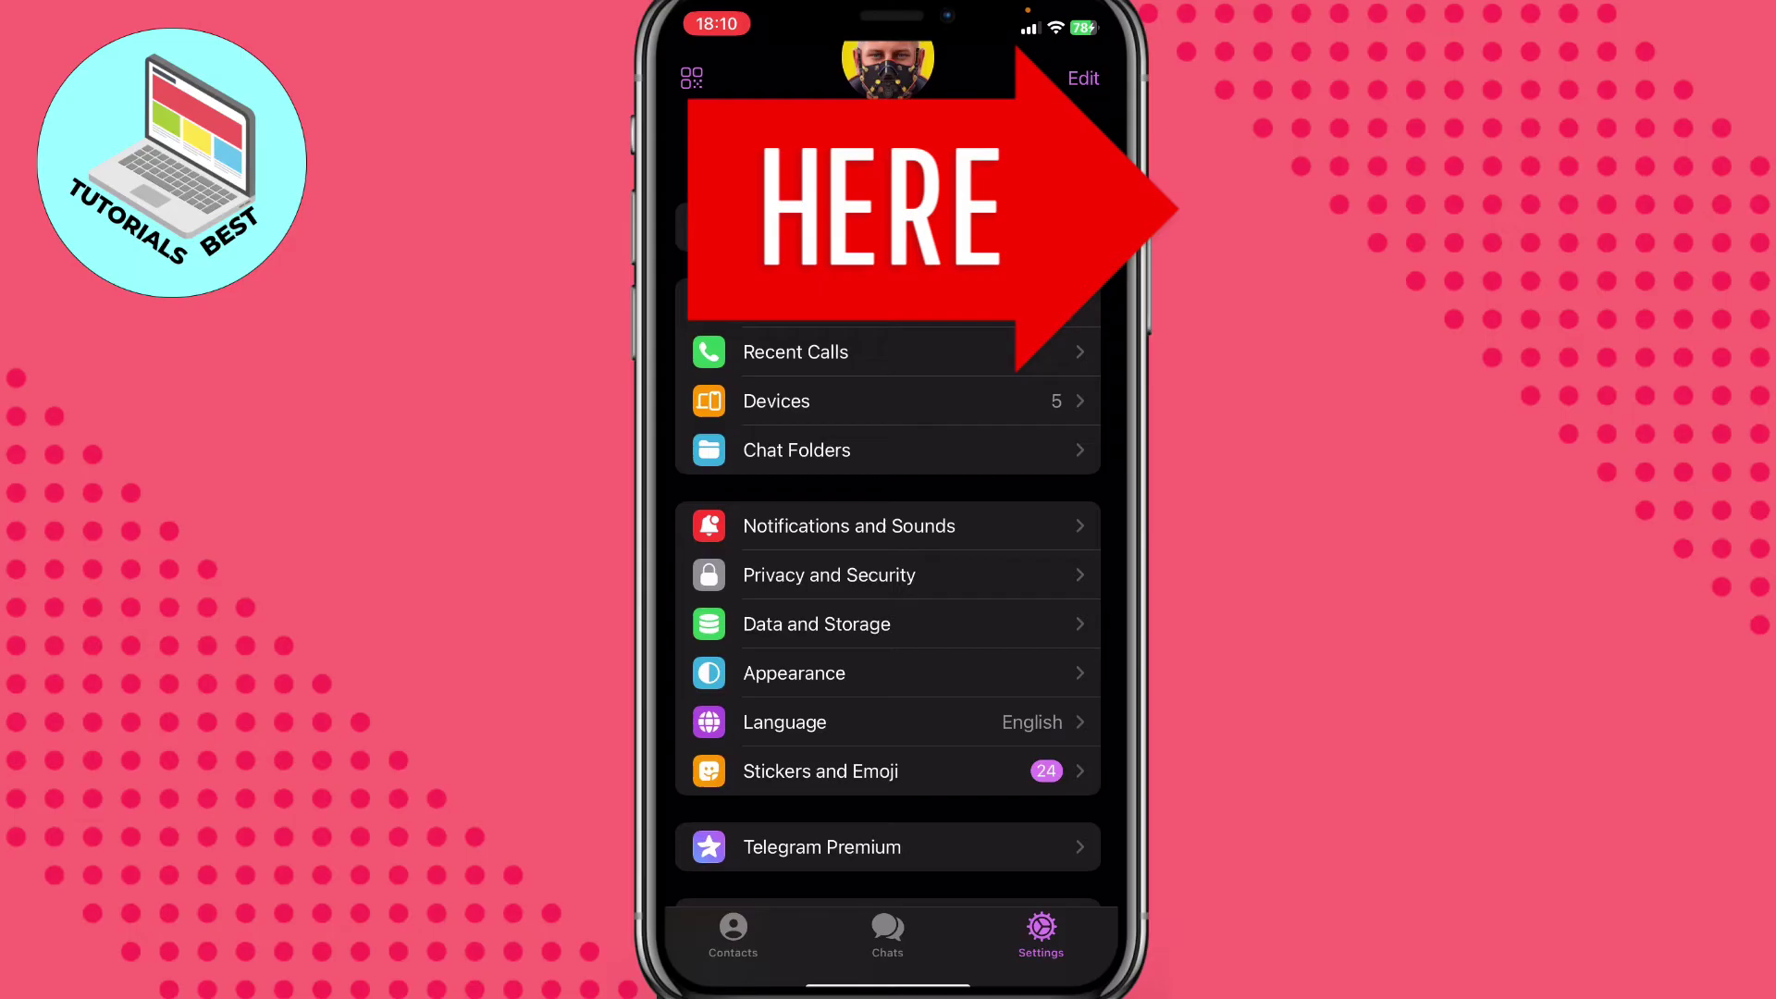
{"action": "scroll", "coordinate": [888, 555], "scroll_direction": "down", "scroll_amount": 1}
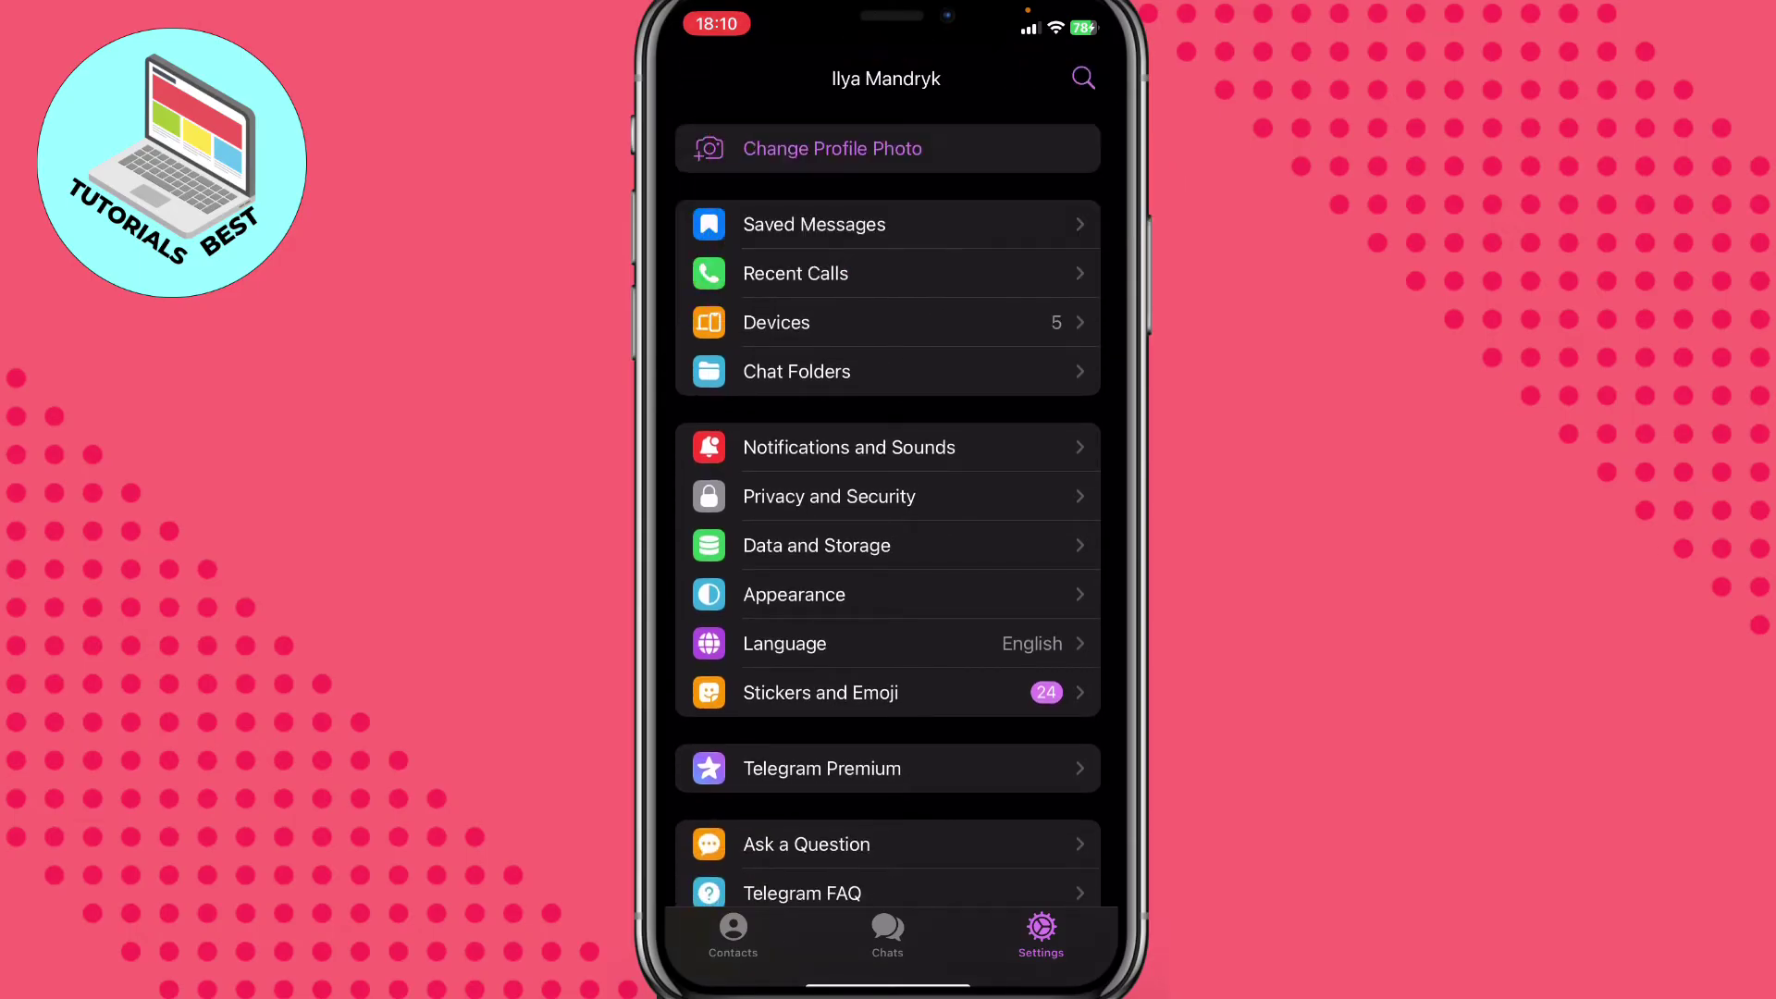
- Open Data and Storage and confirm the proxy is set to None
{"action": "left_click", "coordinate": [816, 544]}
{"action": "scroll", "coordinate": [889, 555], "scroll_direction": "down", "scroll_amount": 2}
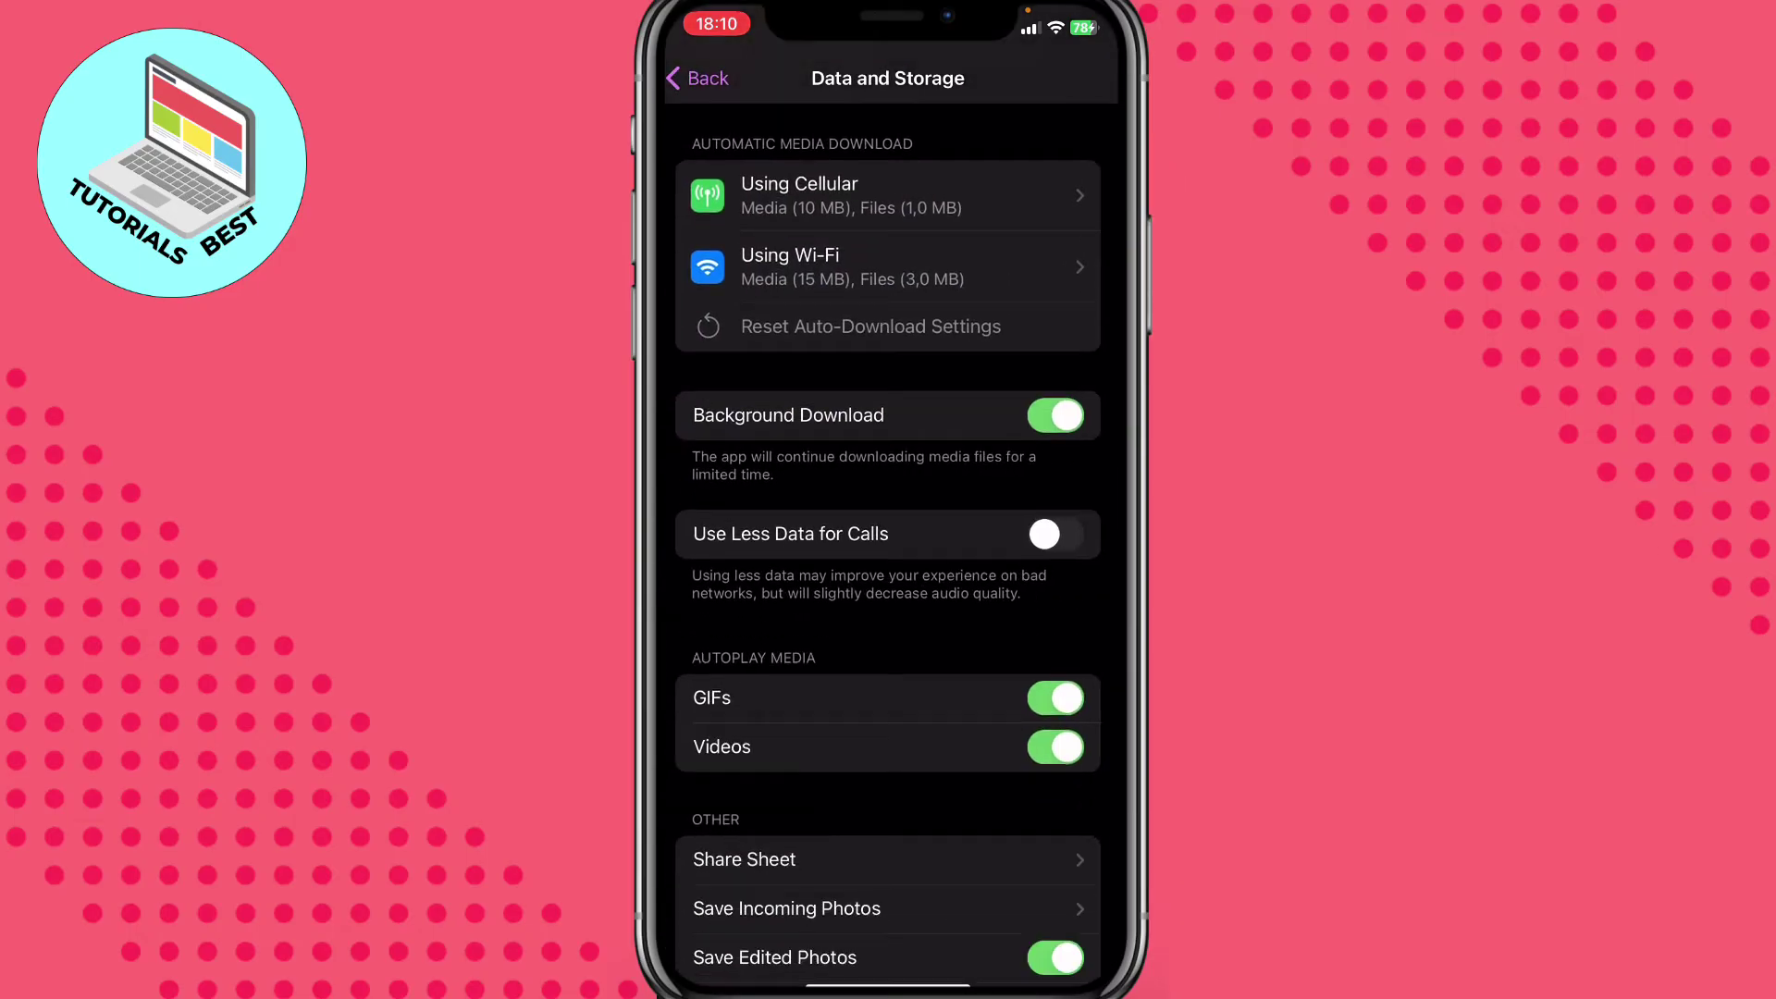
{"action": "scroll", "coordinate": [889, 556], "scroll_direction": "down", "scroll_amount": 1}
{"action": "scroll", "coordinate": [888, 555], "scroll_direction": "down", "scroll_amount": 2}
{"action": "scroll", "coordinate": [888, 556], "scroll_direction": "down", "scroll_amount": 1}
{"action": "scroll", "coordinate": [888, 555], "scroll_direction": "down", "scroll_amount": 1}
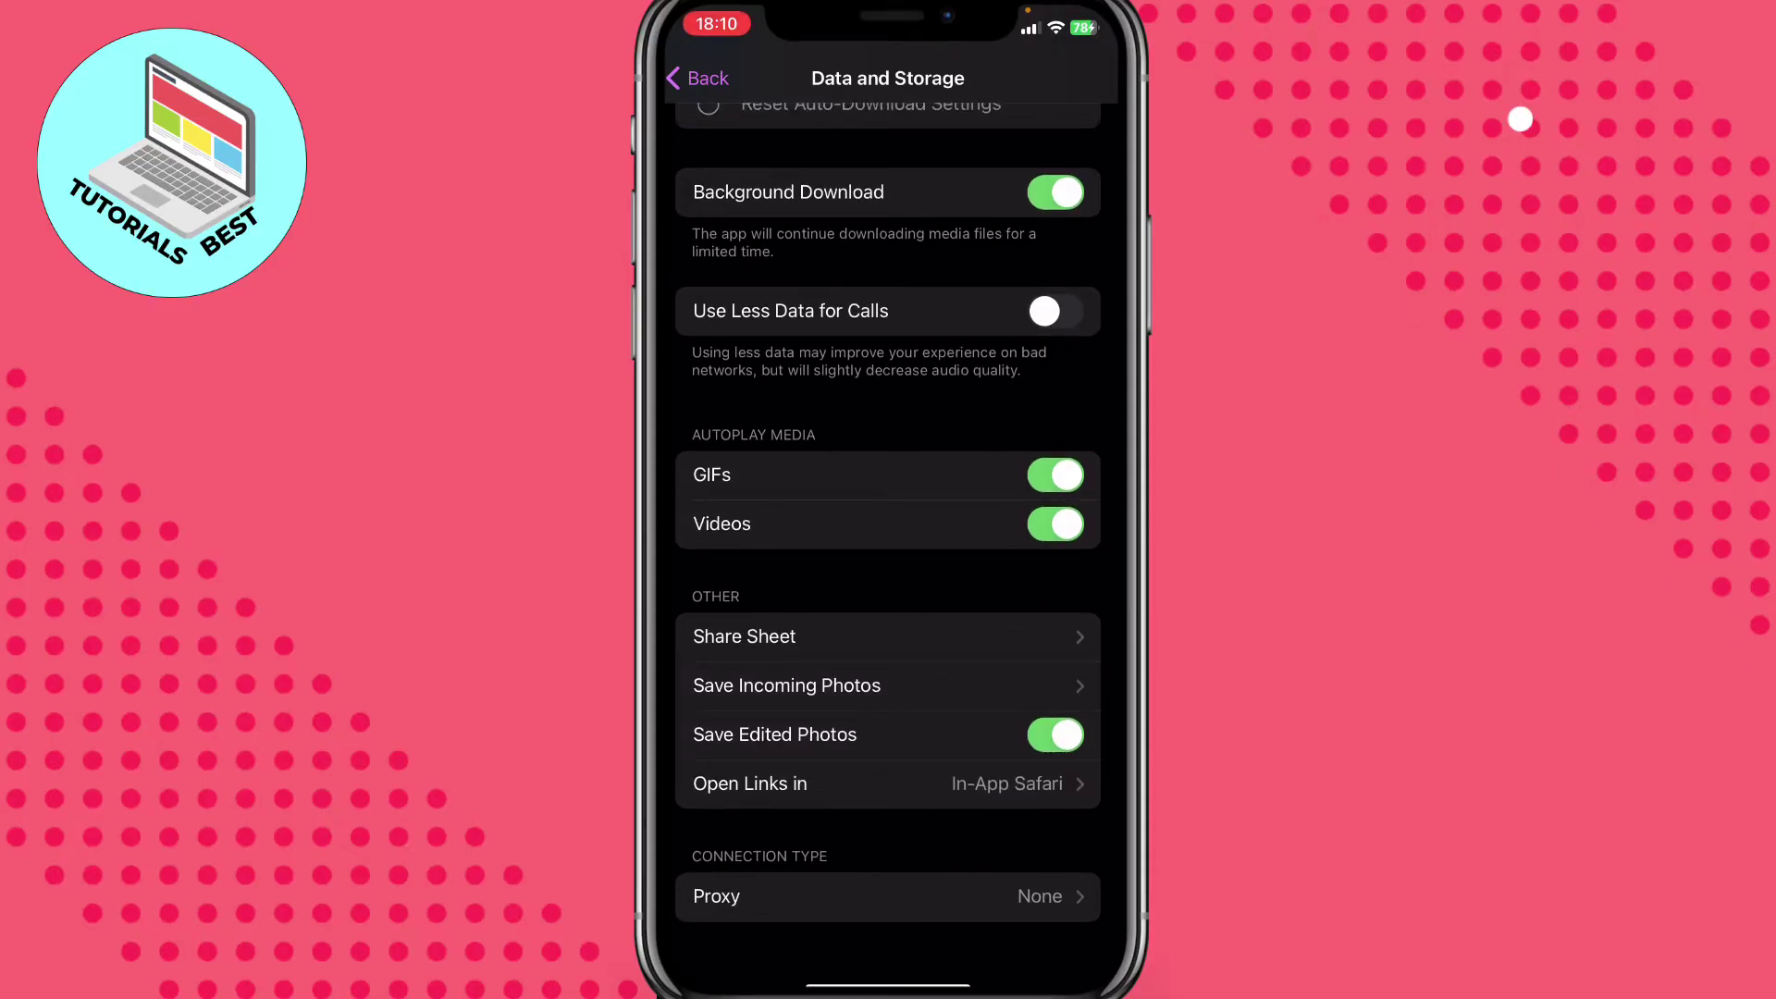
{"action": "left_click", "coordinate": [888, 896]}
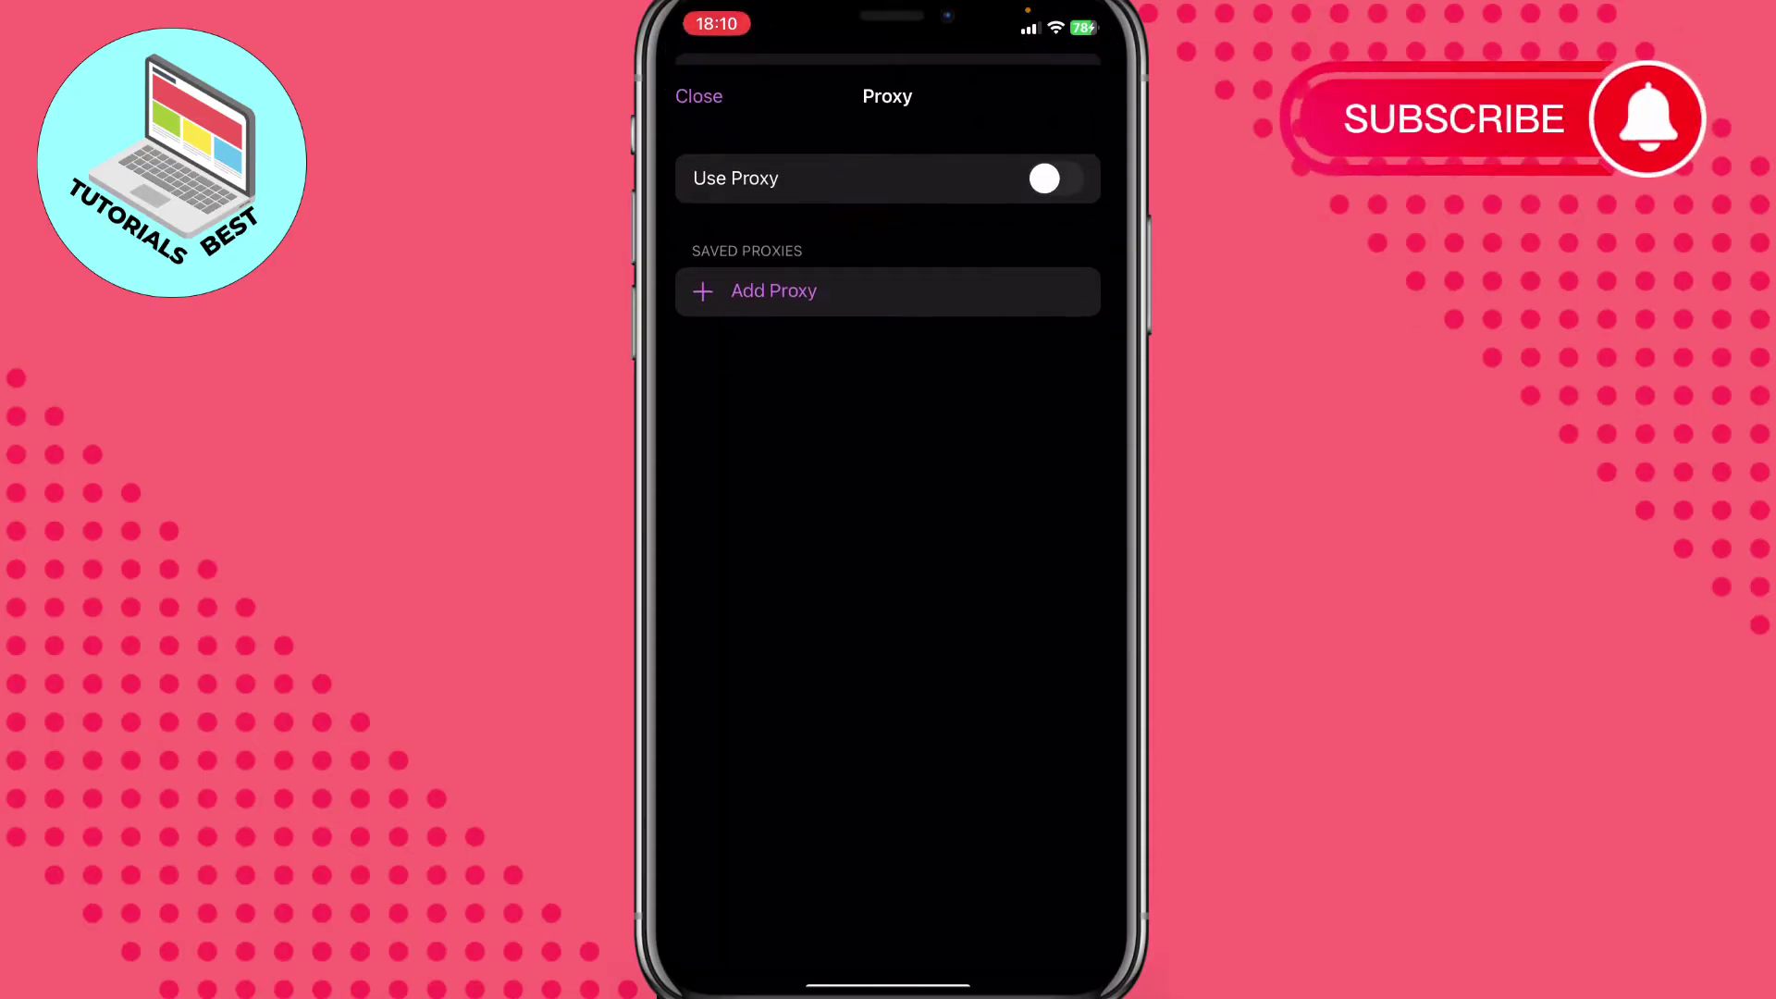
{"action": "left_click", "coordinate": [698, 98]}
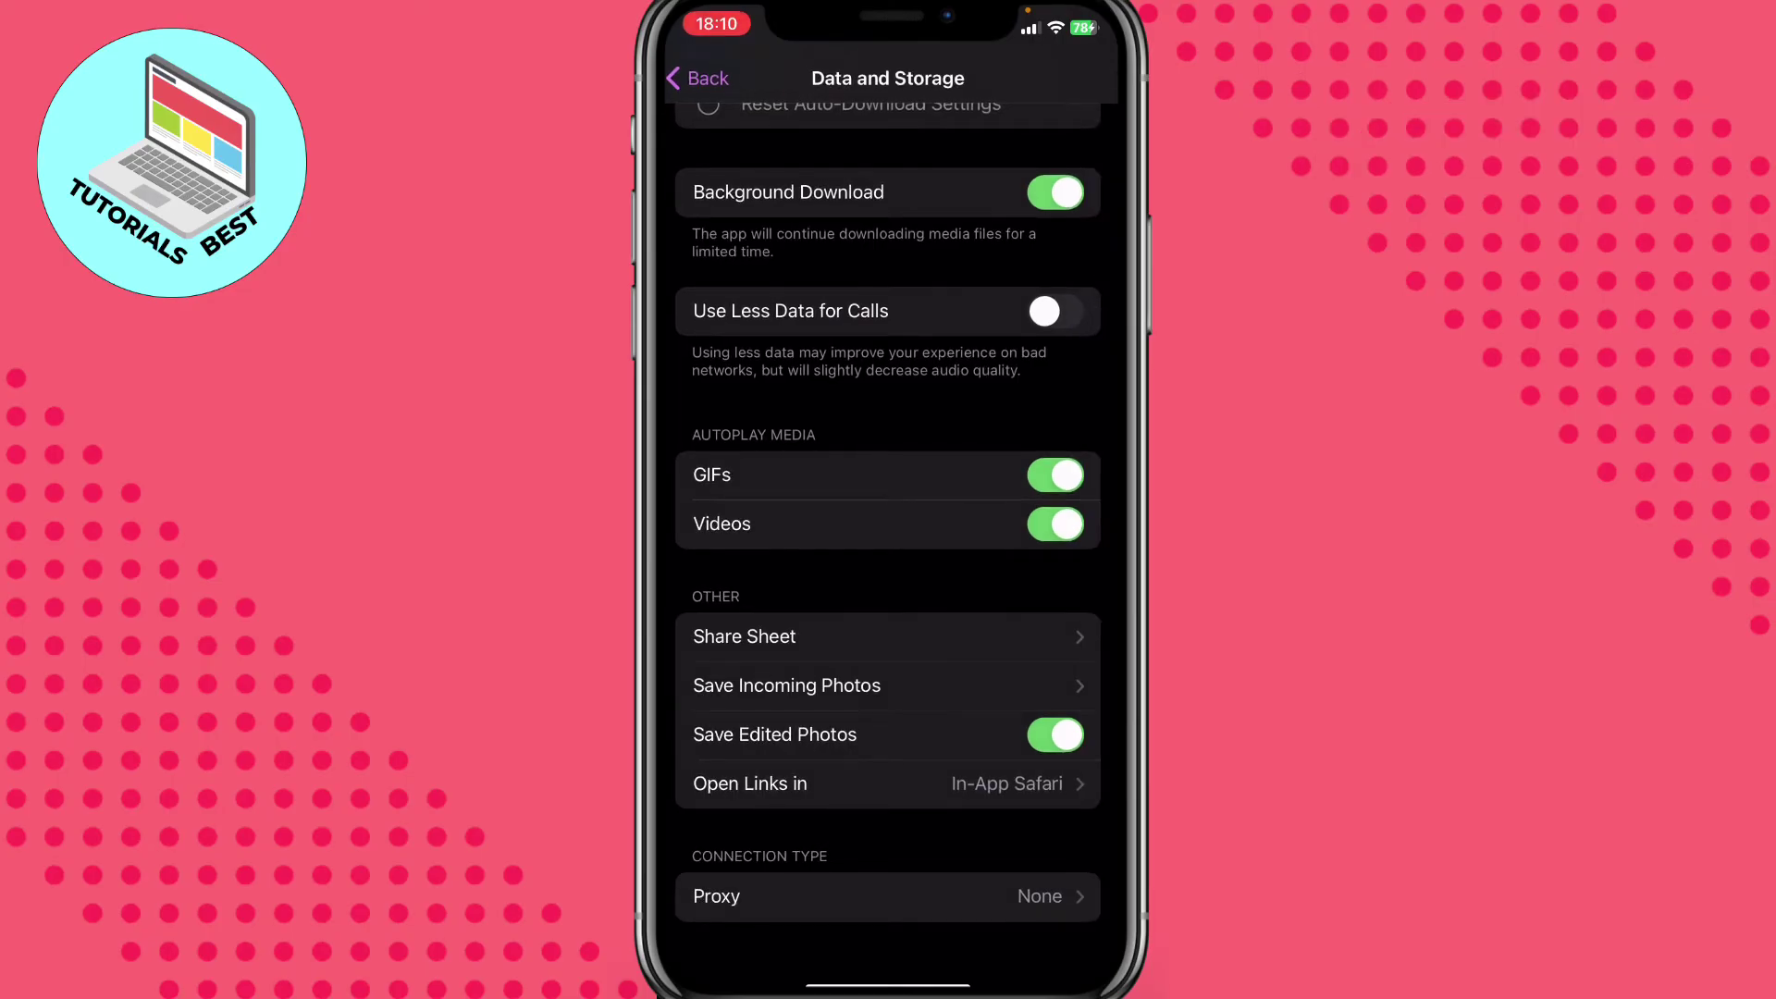
- Turn off Videos autoplay, leaving GIF autoplay and background download on
{"action": "left_click", "coordinate": [1057, 524]}
{"action": "scroll", "coordinate": [888, 555], "scroll_direction": "up", "scroll_amount": 3}
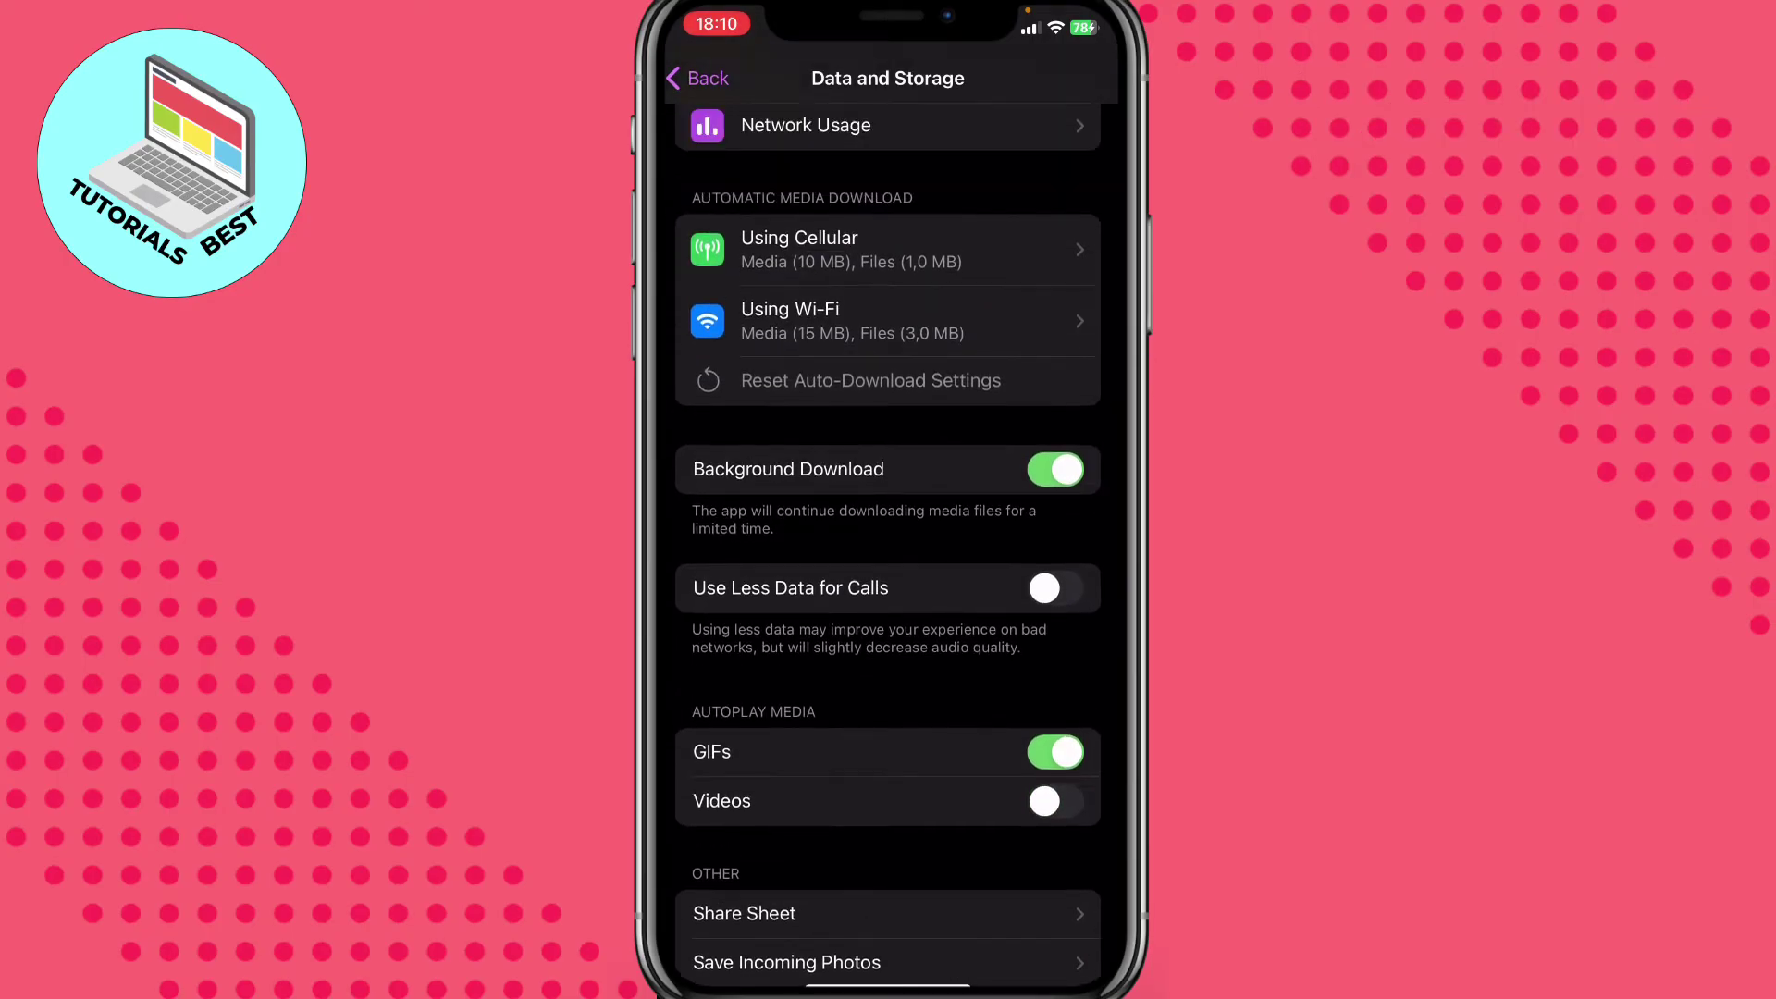
{"action": "scroll", "coordinate": [888, 556], "scroll_direction": "up", "scroll_amount": 1}
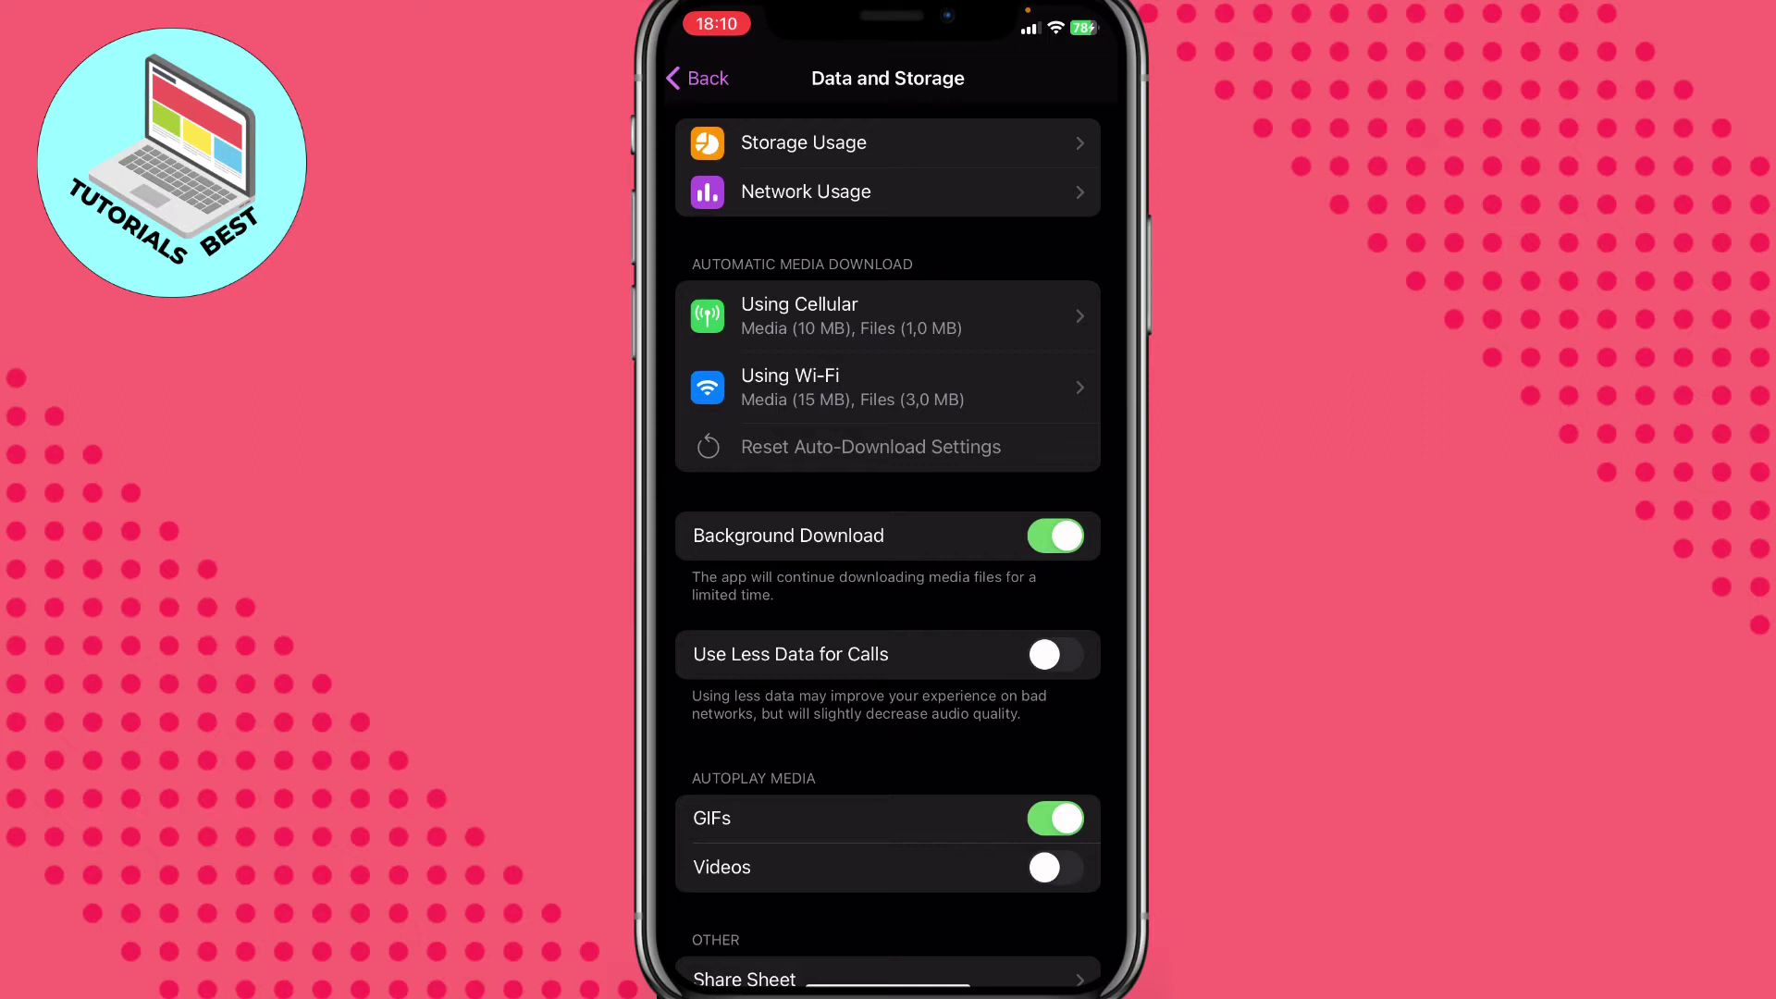
{"action": "left_click", "coordinate": [1056, 536]}
{"action": "scroll", "coordinate": [888, 555], "scroll_direction": "up", "scroll_amount": 1}
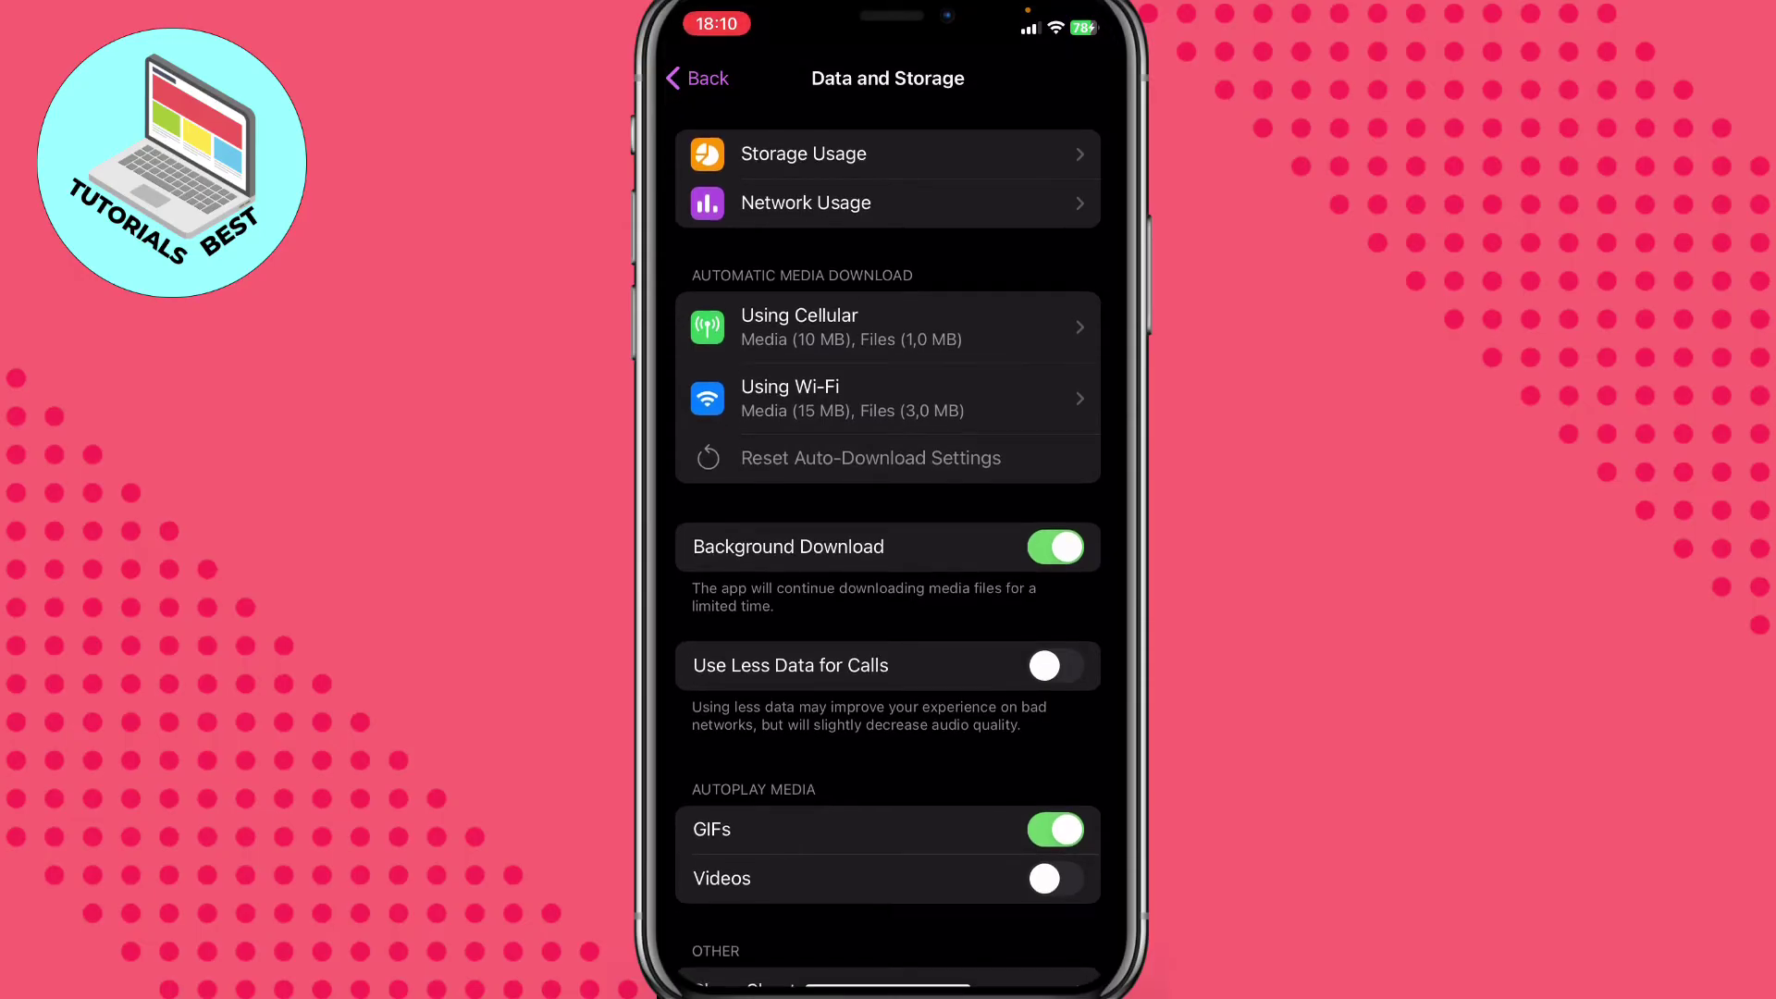
- Raise cellular auto-download data usage from Medium to High (15 MB media, 3.0 MB files)
{"action": "left_click", "coordinate": [889, 326]}
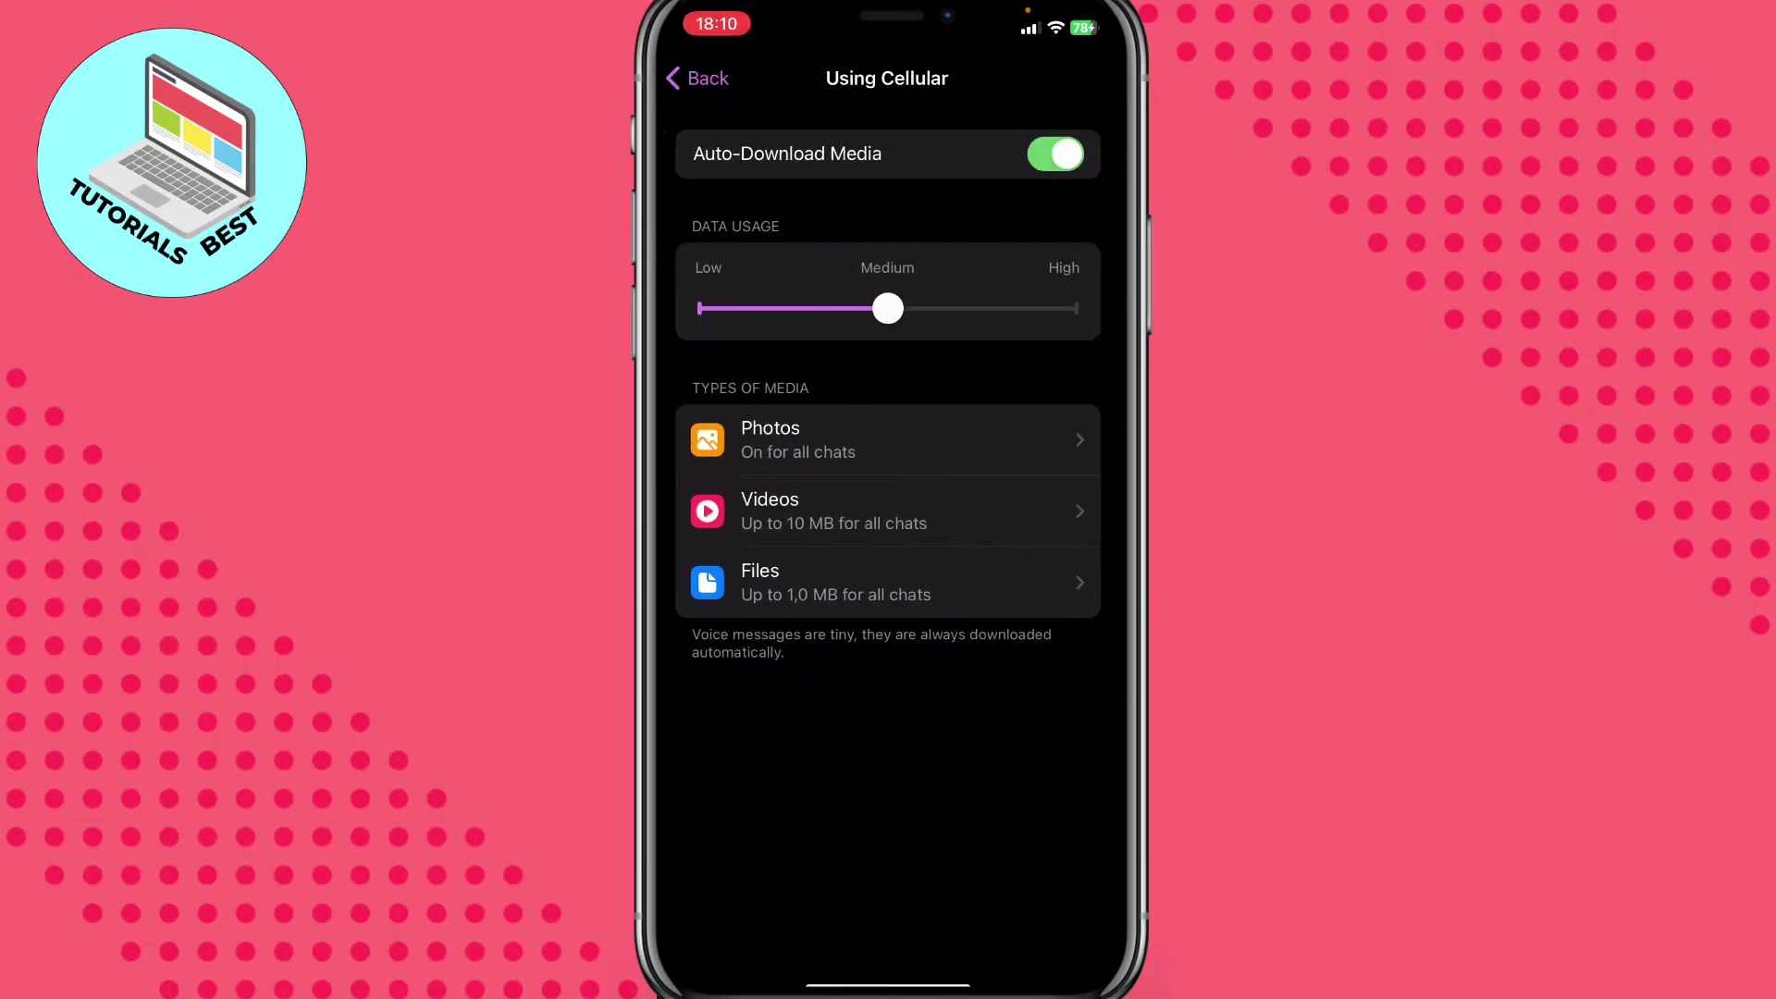
{"action": "left_click", "coordinate": [697, 79]}
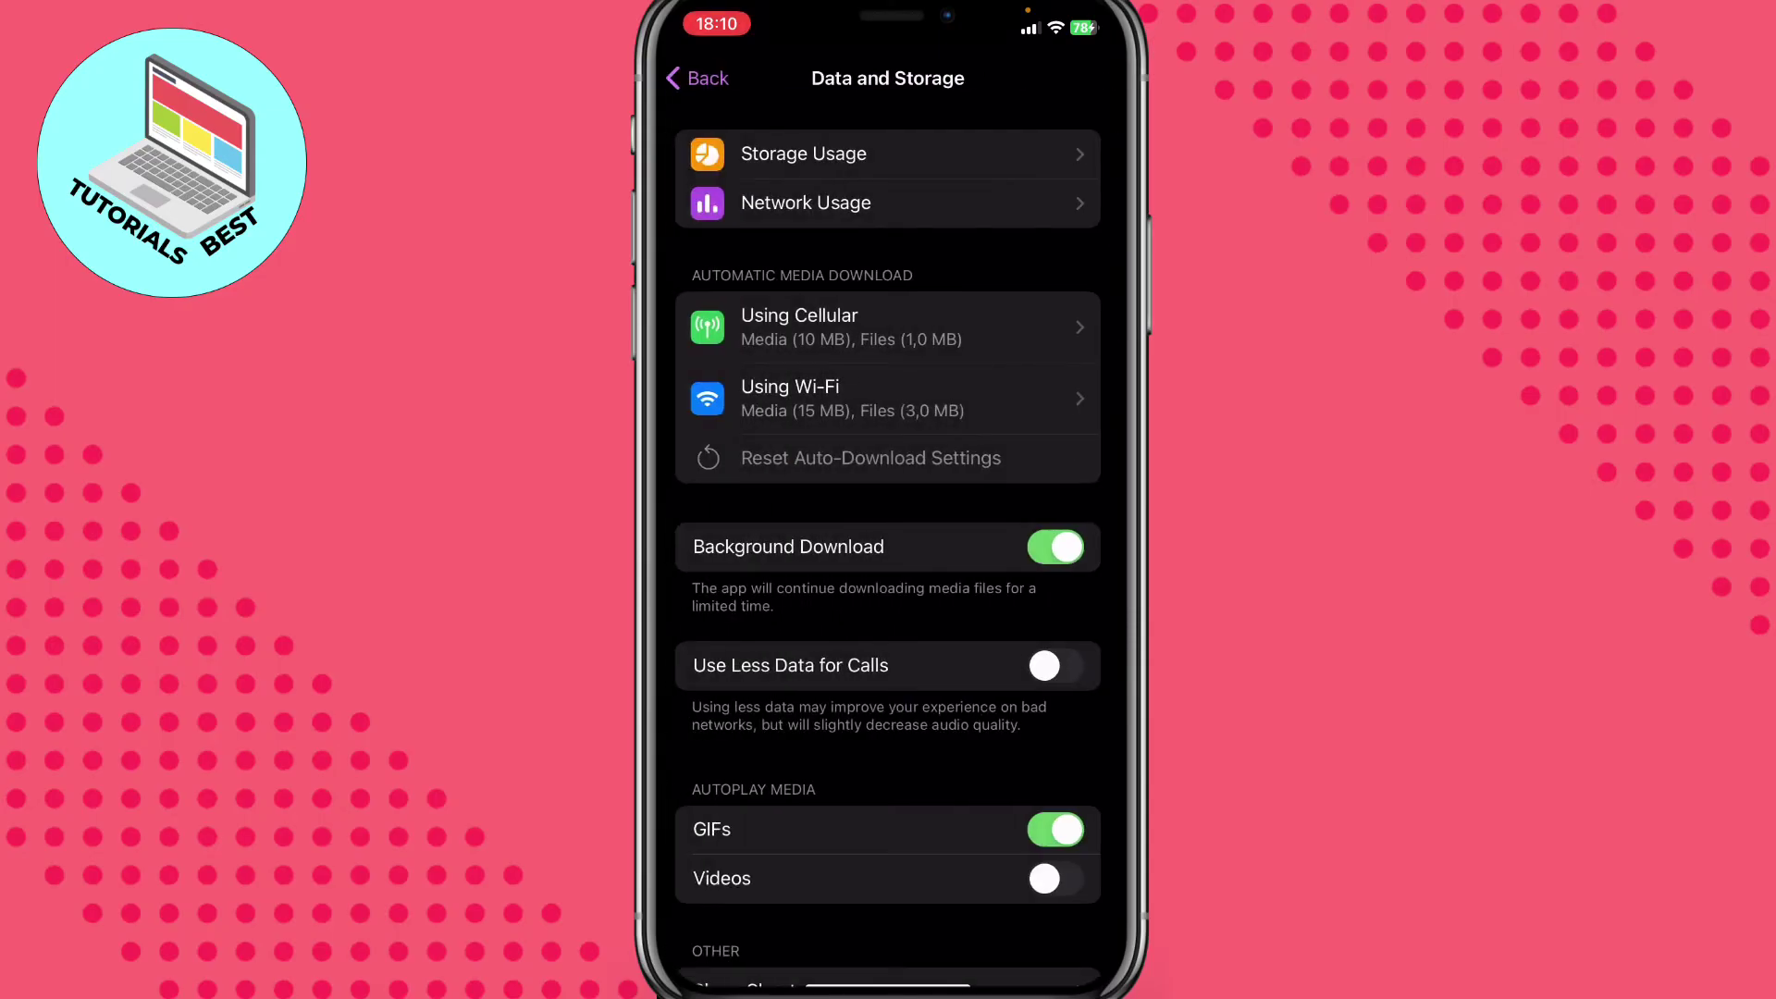
{"action": "left_click", "coordinate": [889, 326]}
{"action": "left_click_drag", "start_coordinate": [897, 306], "coordinate": [1074, 306]}
{"action": "left_click", "coordinate": [699, 77]}
- Reopen Telegram from the app switcher and return to the main Settings page
{"action": "left_click_drag", "start_coordinate": [888, 989], "coordinate": [889, 777]}
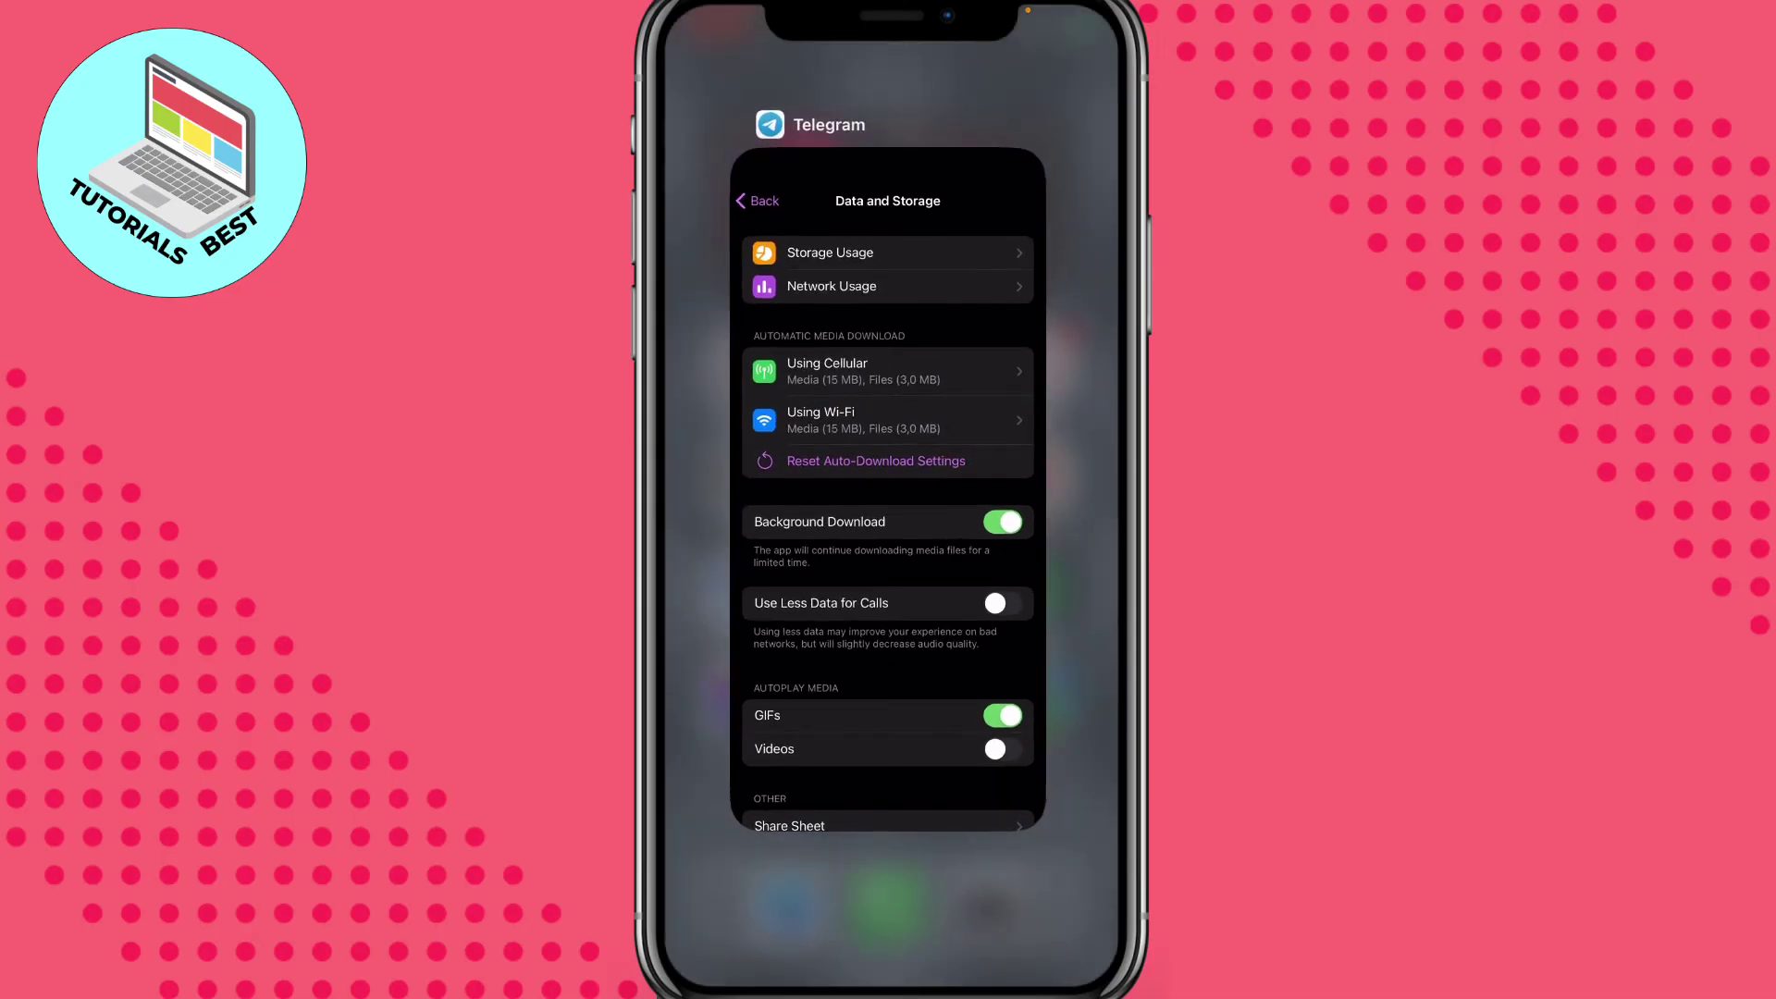
{"action": "left_click", "coordinate": [889, 487]}
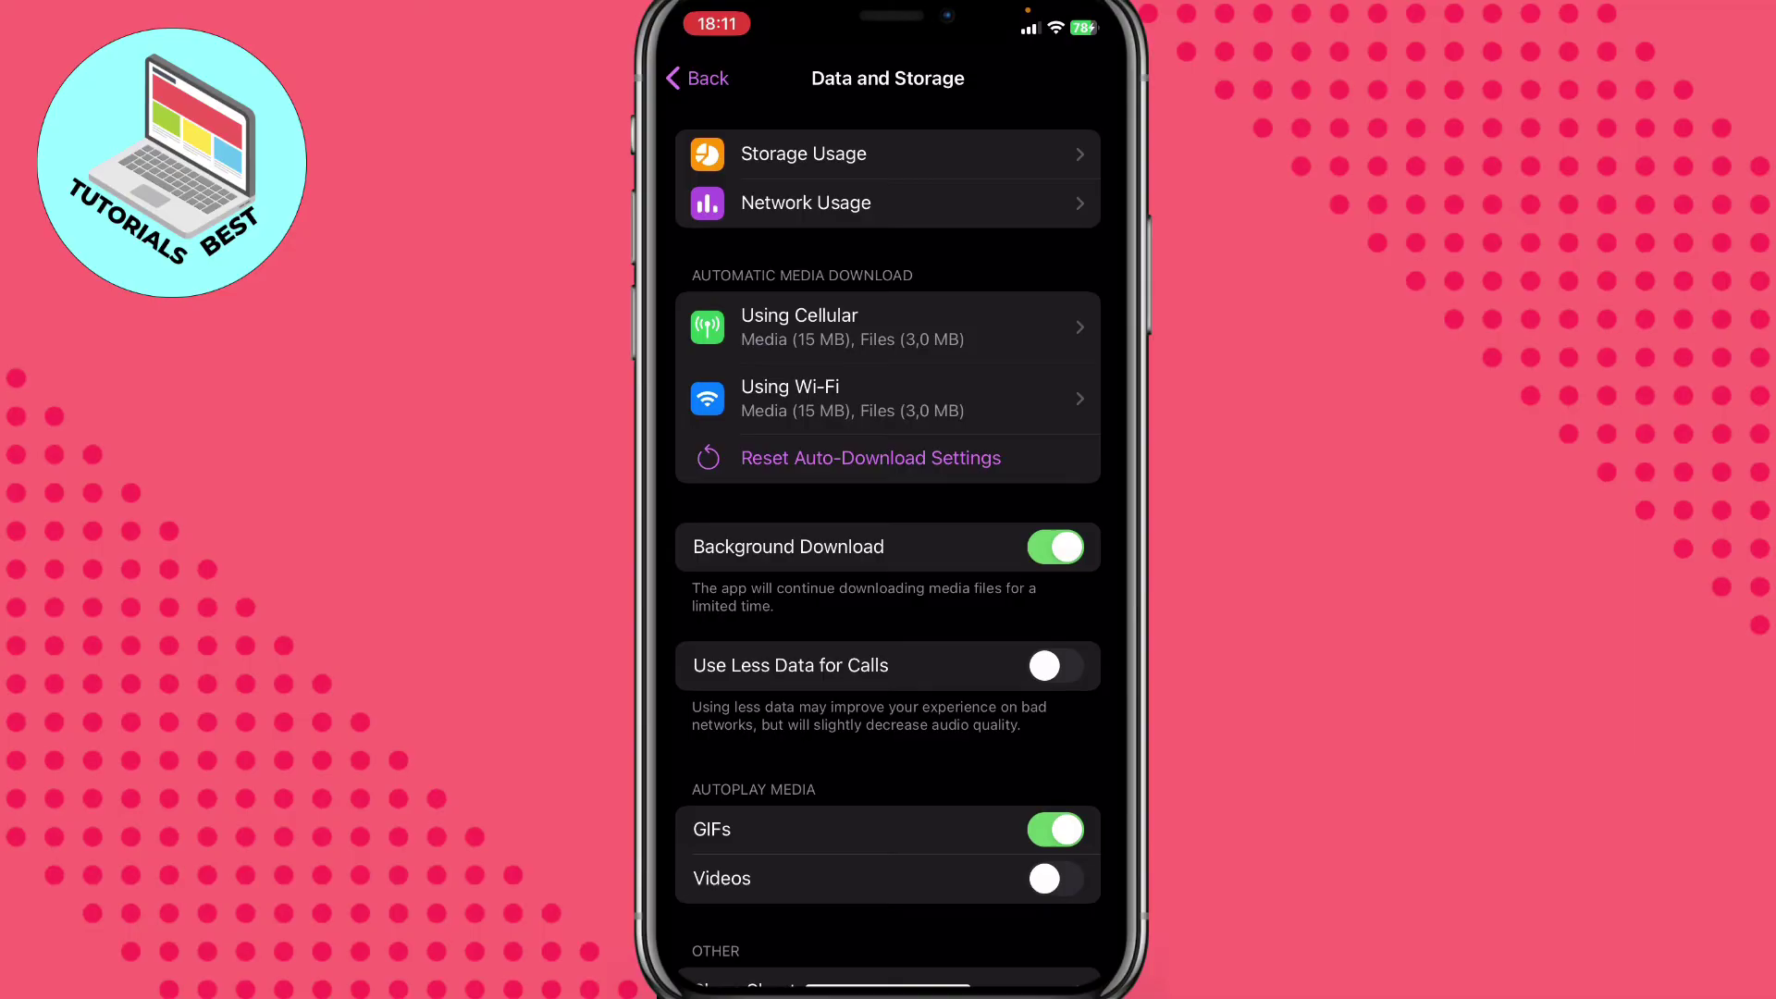
{"action": "left_click", "coordinate": [698, 79]}
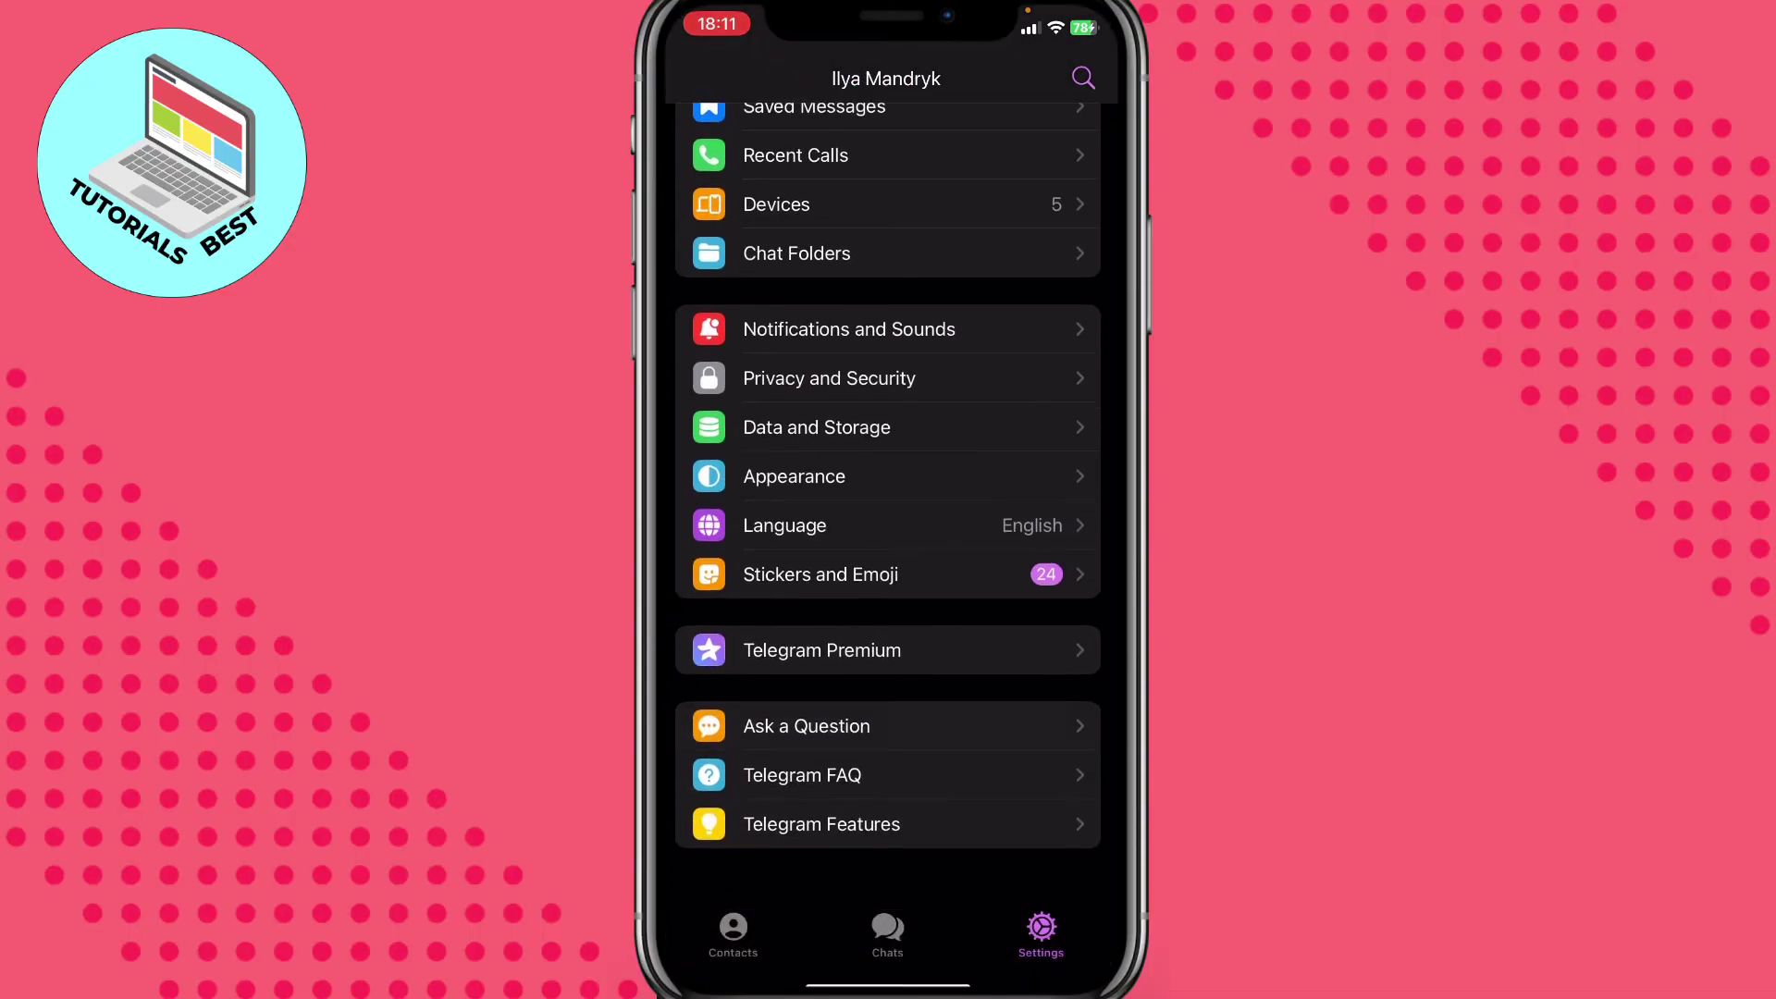
- Open Telegram Premium from Settings to view its features and monthly price
{"action": "left_click", "coordinate": [889, 700]}
{"action": "scroll", "coordinate": [889, 556], "scroll_direction": "down", "scroll_amount": 3}
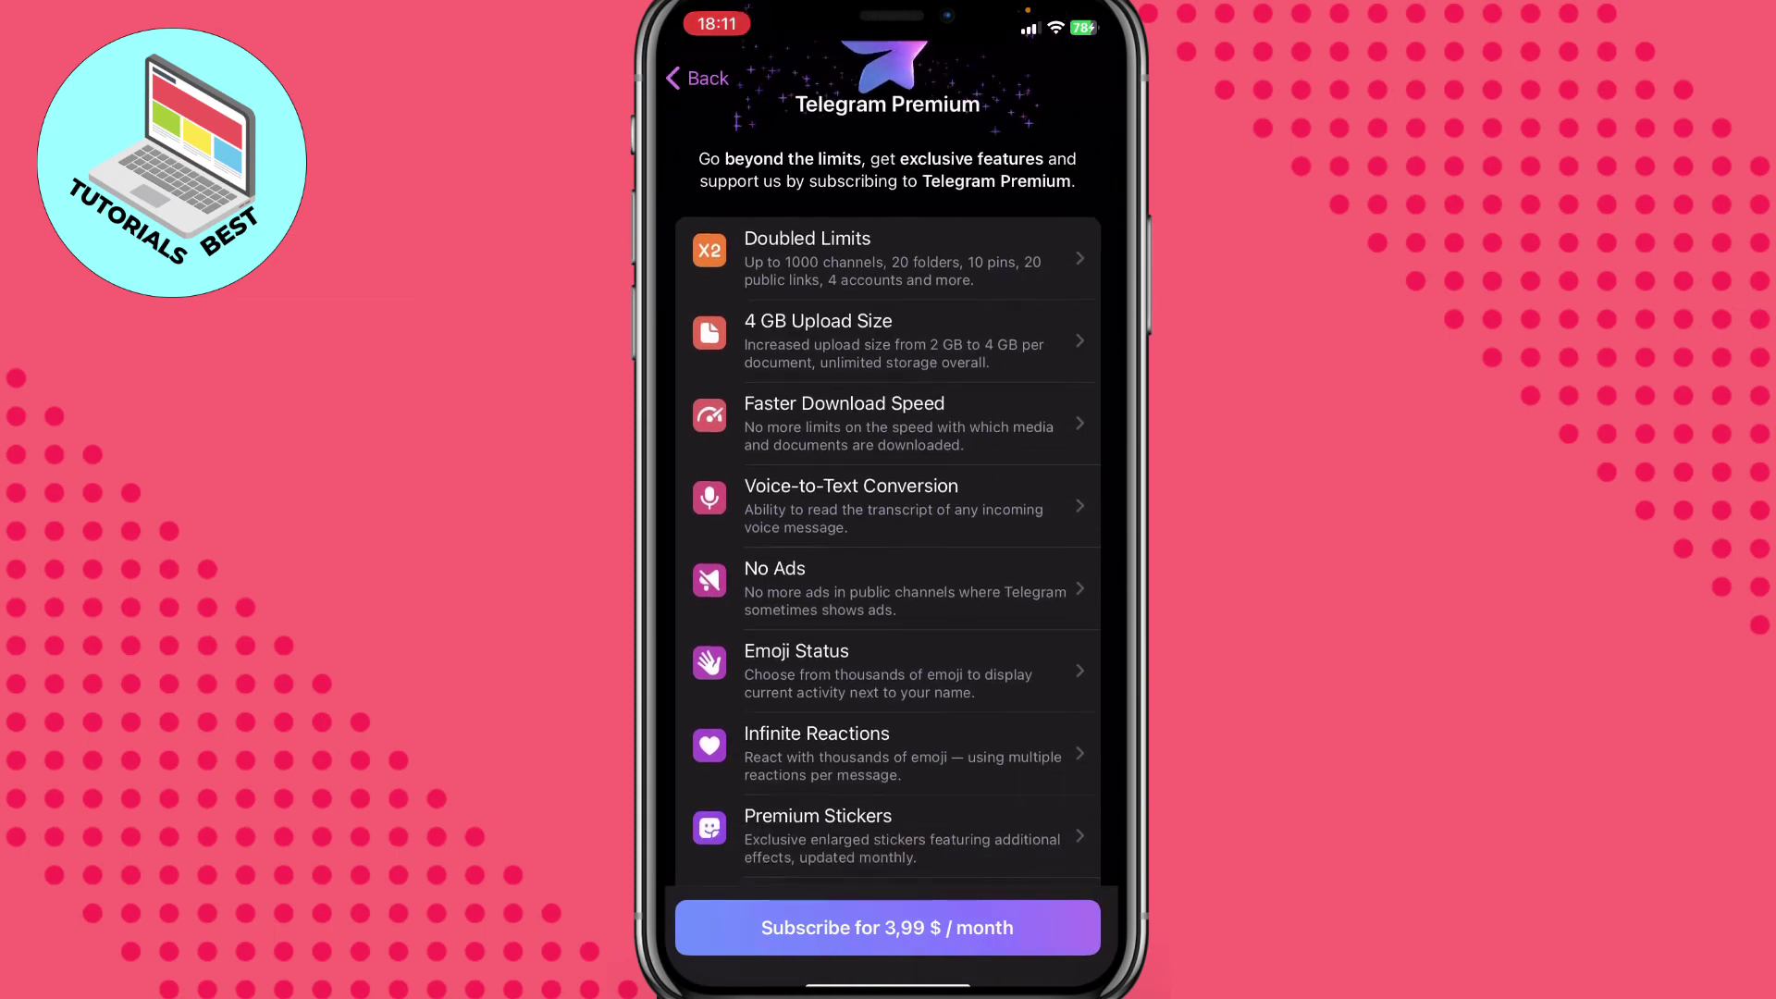
{"action": "scroll", "coordinate": [889, 555], "scroll_direction": "down", "scroll_amount": 3}
{"action": "scroll", "coordinate": [889, 555], "scroll_direction": "down", "scroll_amount": 3}
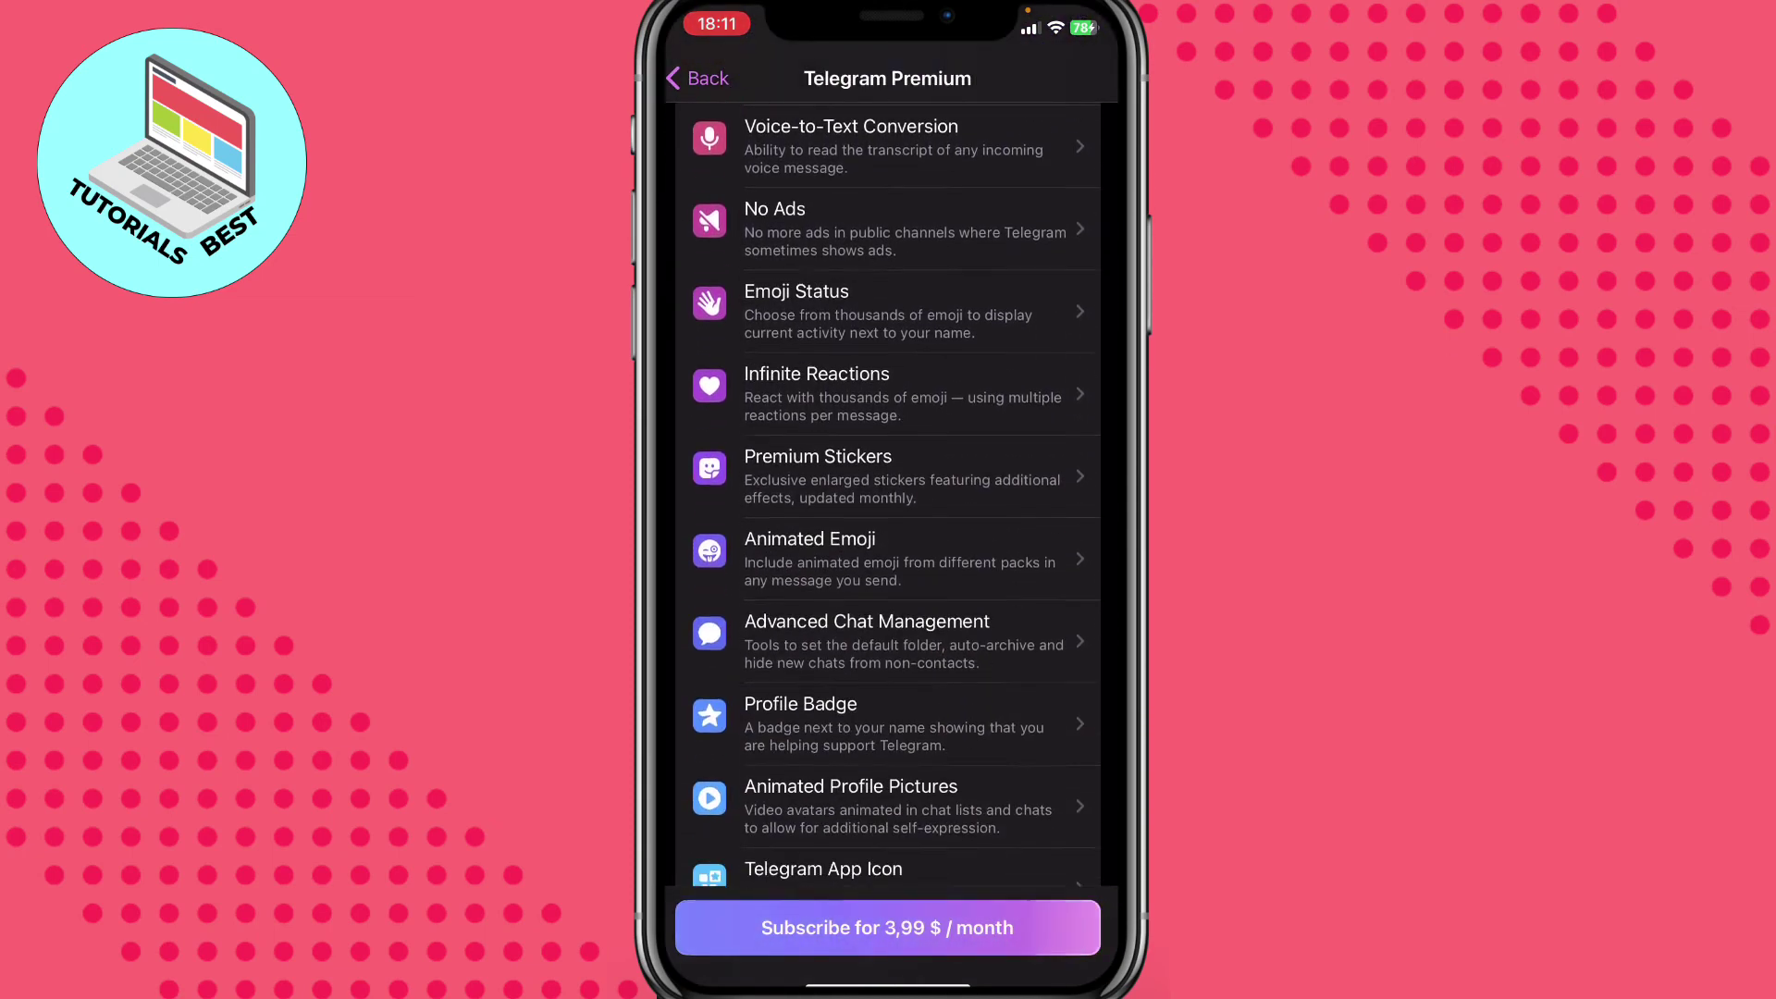
{"action": "scroll", "coordinate": [890, 555], "scroll_direction": "down", "scroll_amount": 5}
{"action": "scroll", "coordinate": [889, 556], "scroll_direction": "up", "scroll_amount": 6}
{"action": "scroll", "coordinate": [888, 555], "scroll_direction": "up", "scroll_amount": 5}
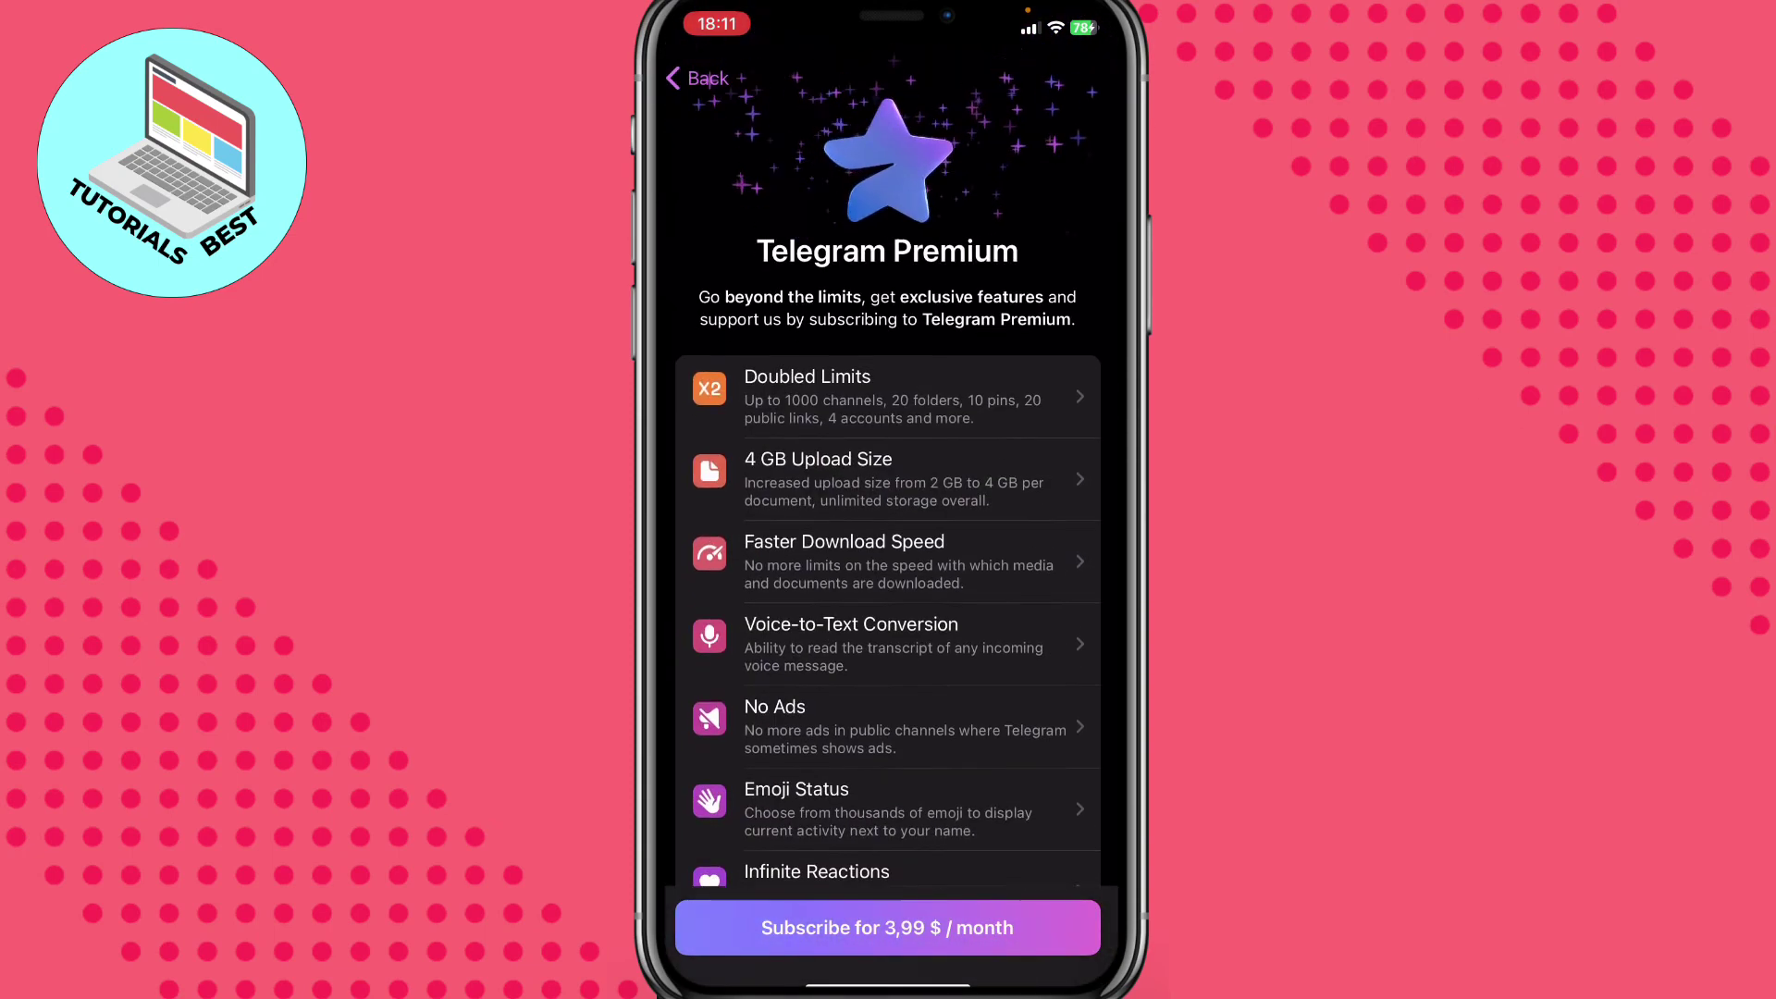